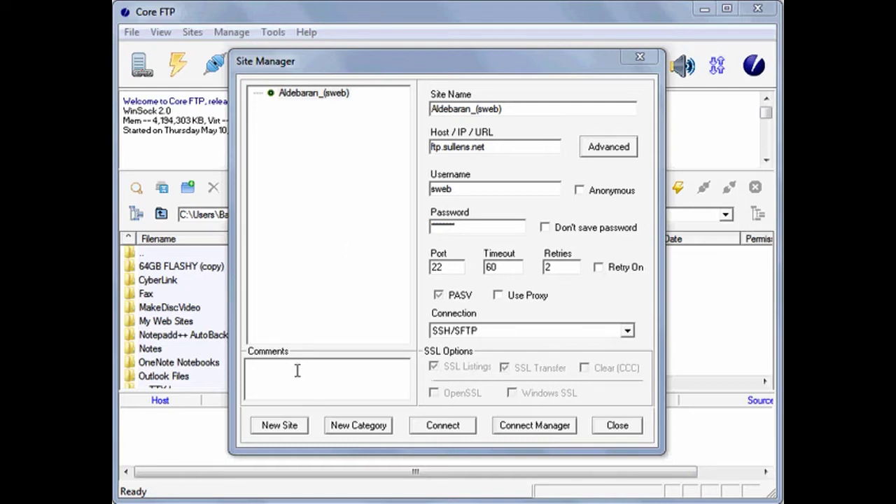
Create a new site named 'CINS 157' with host ftp.sullens.net
left_click(282, 427)
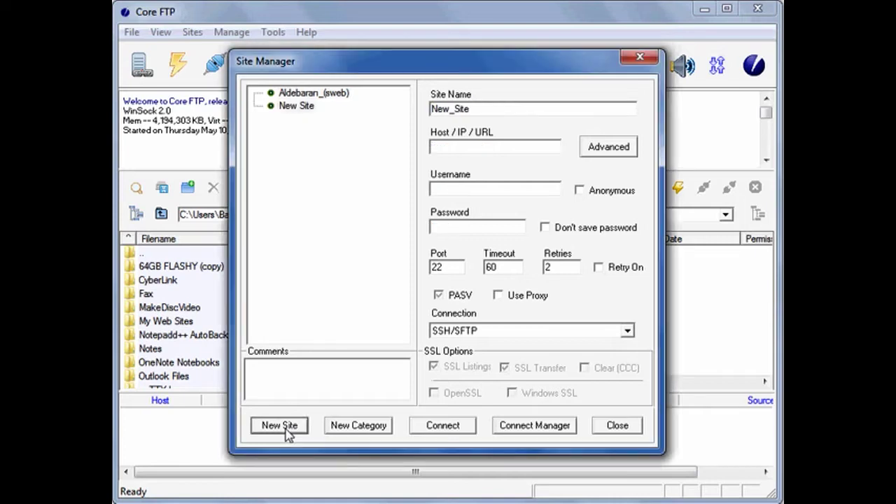
left_click(490, 109)
double_click(490, 109)
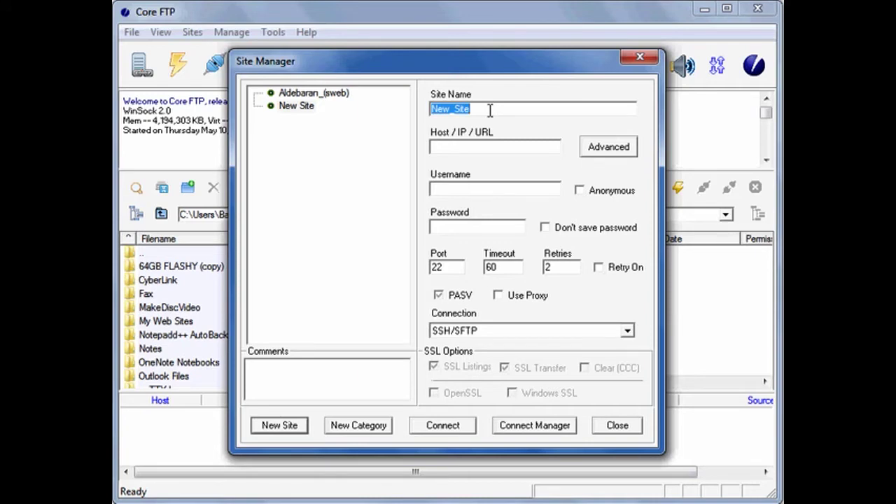
type("CINS")
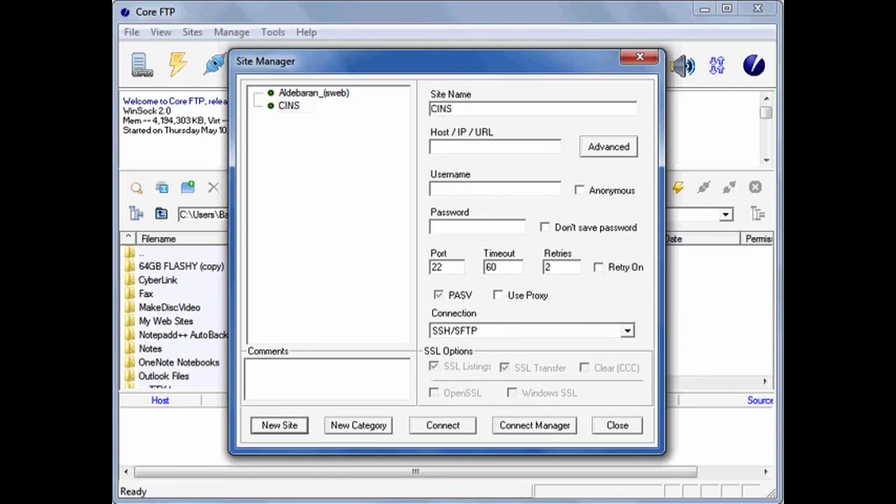
type(" 157")
left_click(432, 146)
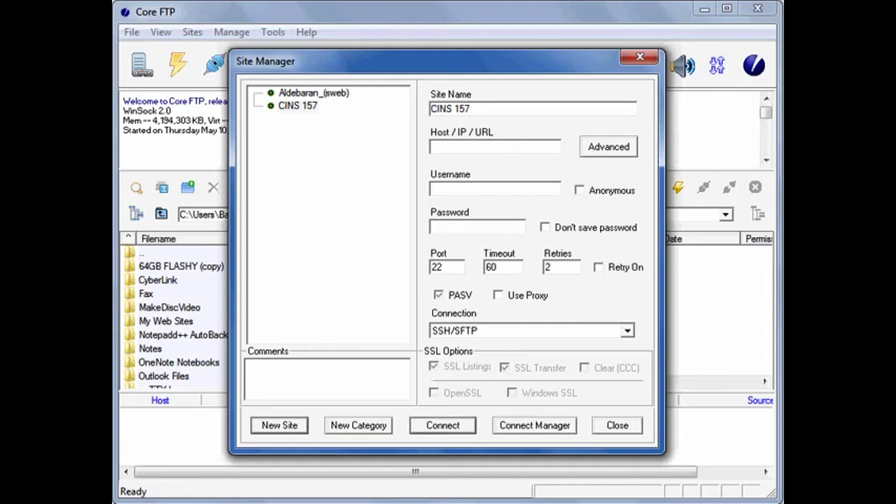
type("ftp.sullens.net")
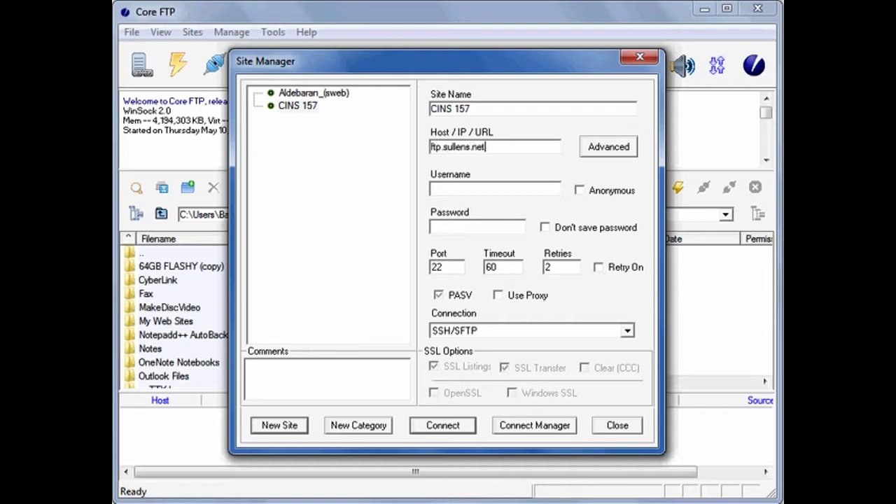
In the site's advanced Directory/Folder settings, set the remote start folder to public_html/cins157
left_click(608, 149)
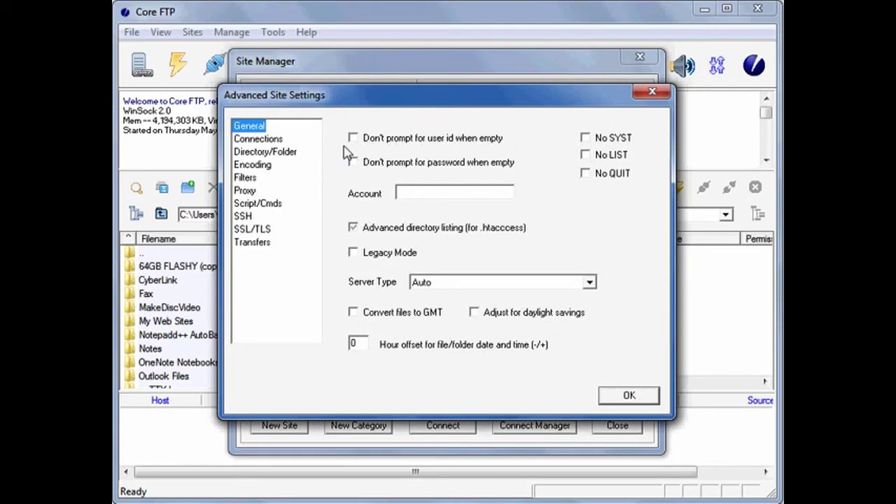
left_click(266, 153)
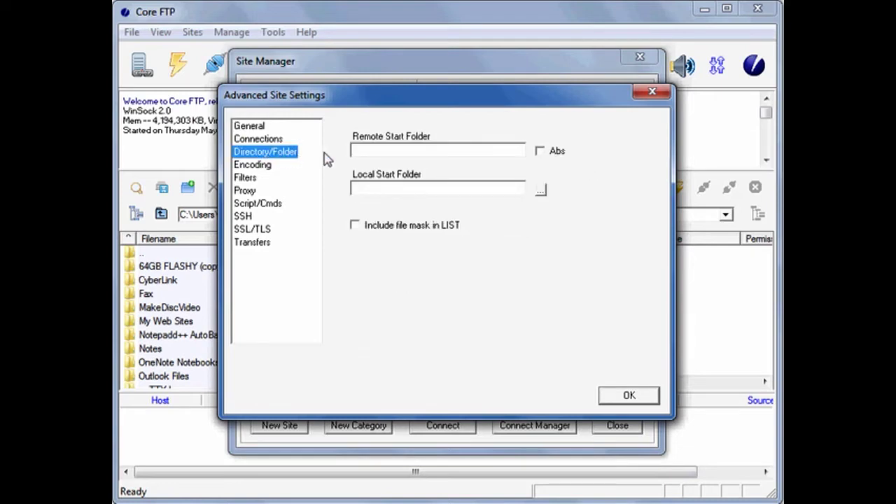
left_click(368, 151)
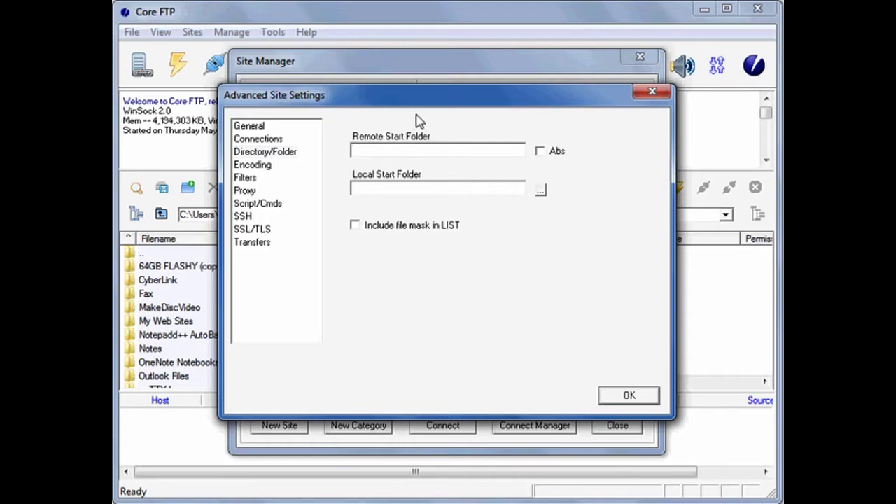
type("public_html/cins157")
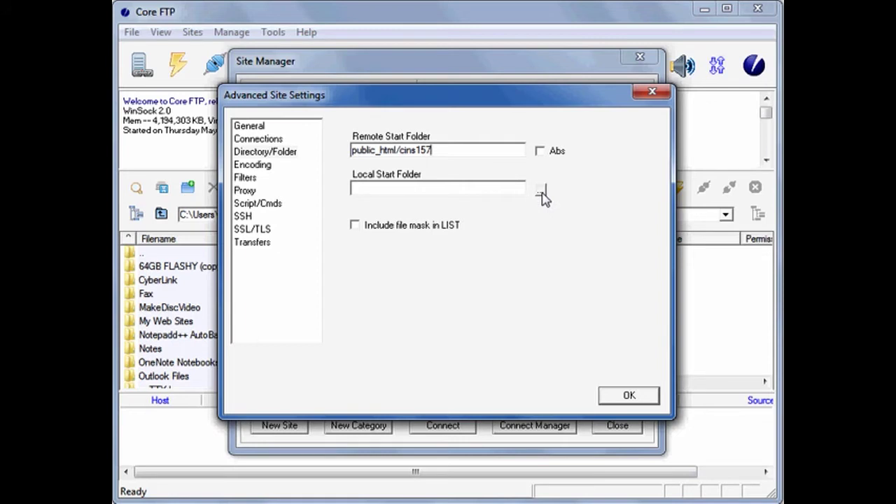
Choose the user's My Documents folder as the Local Start Folder
left_click(543, 193)
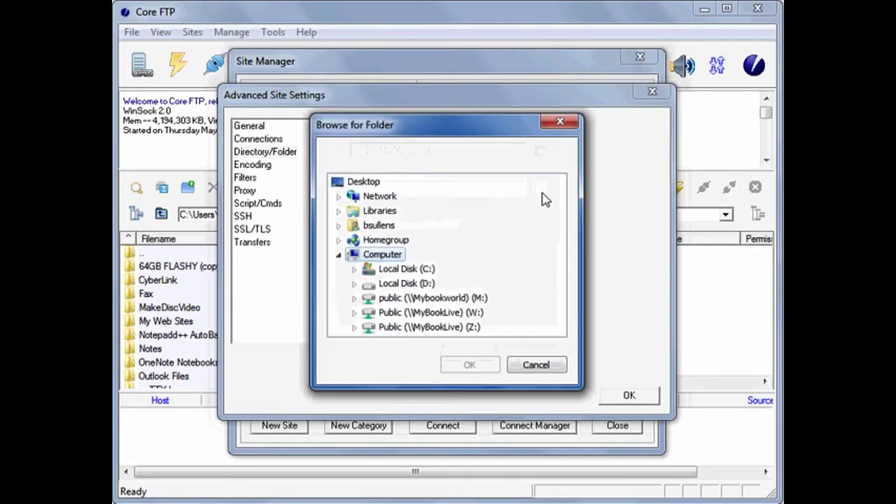
left_click(338, 225)
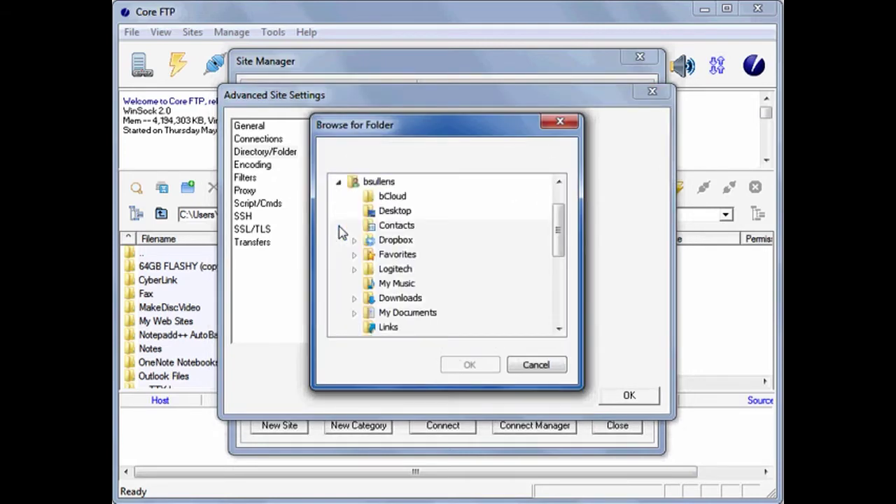
left_click(409, 313)
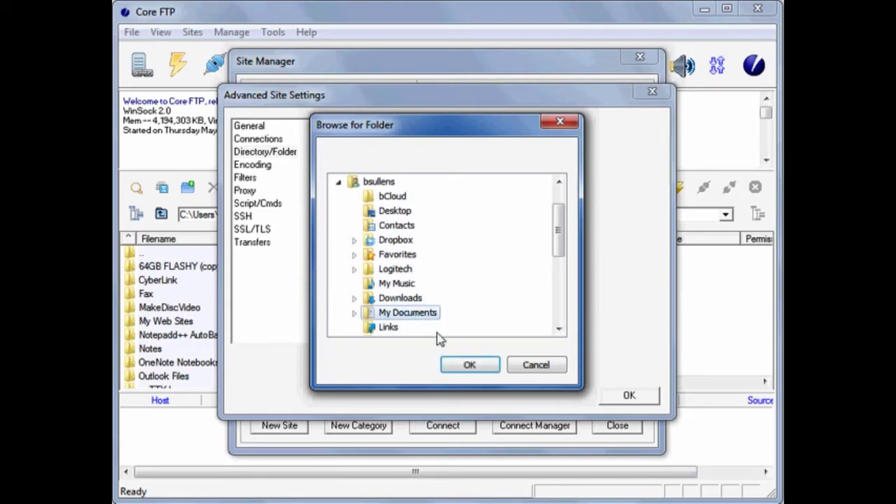
left_click(480, 368)
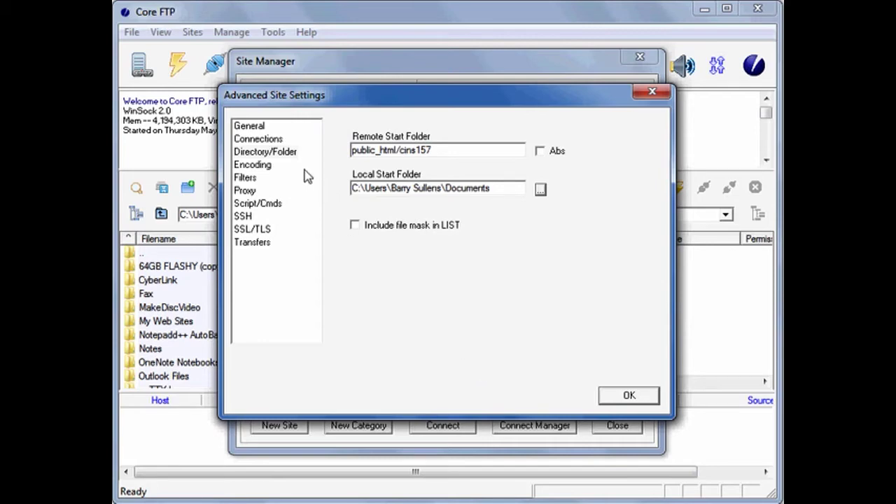
In Connections settings, keep Keep Alive checked and change its interval from 15 to 60 seconds
left_click(273, 140)
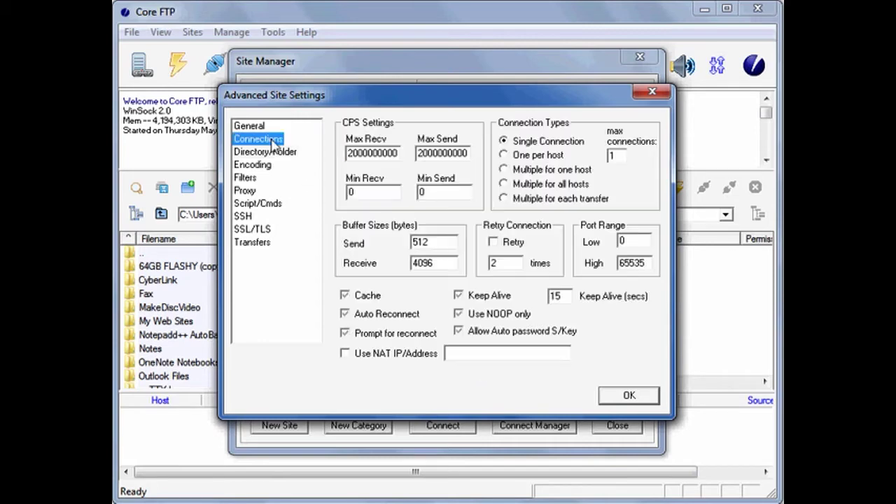
left_click(458, 296)
left_click(459, 297)
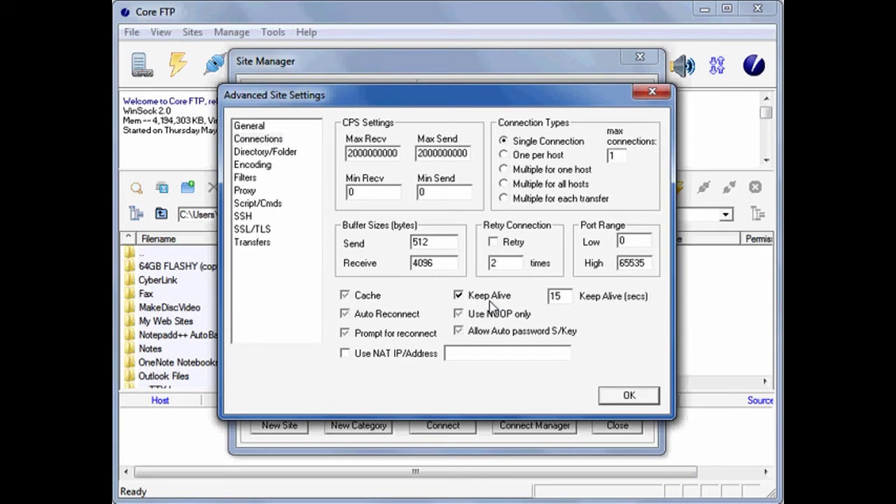
left_click_drag(563, 296, 549, 298)
type("60")
Enter the account username and password, leave the password saved, and keep SSH/SFTP as the connection
left_click(633, 397)
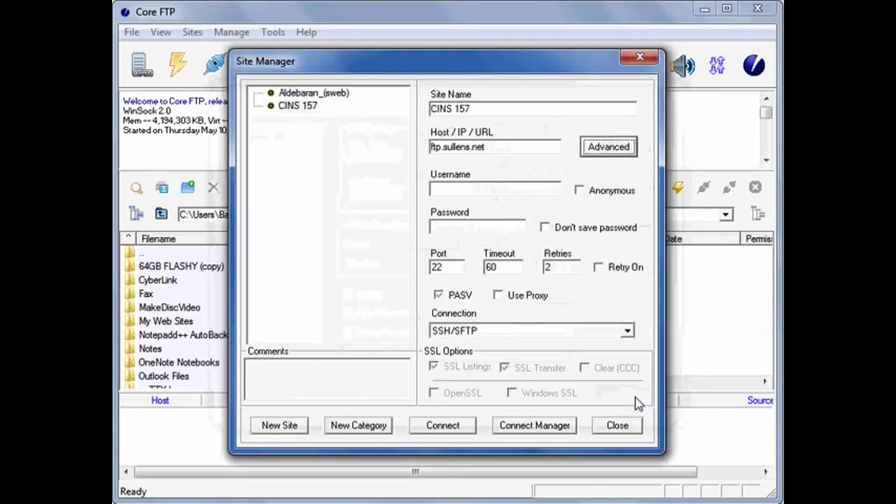
left_click(540, 187)
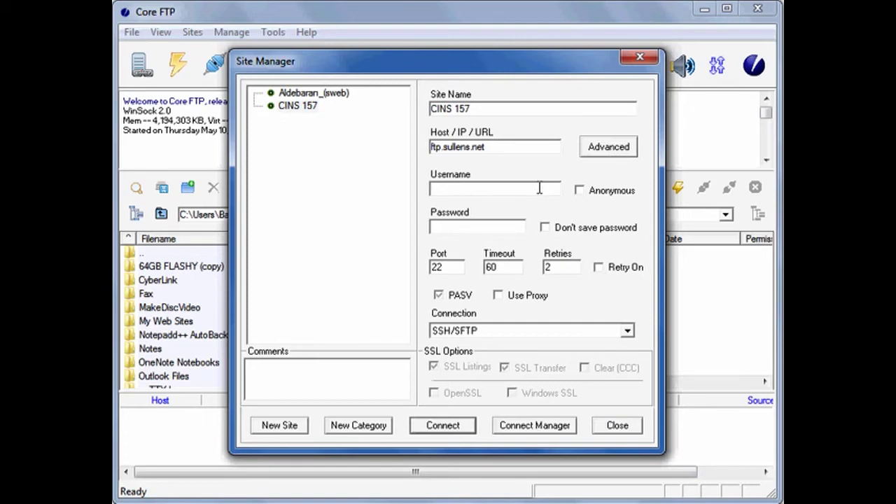
type("jdoe")
key("Tab")
key("Tab")
type("******")
left_click(592, 231)
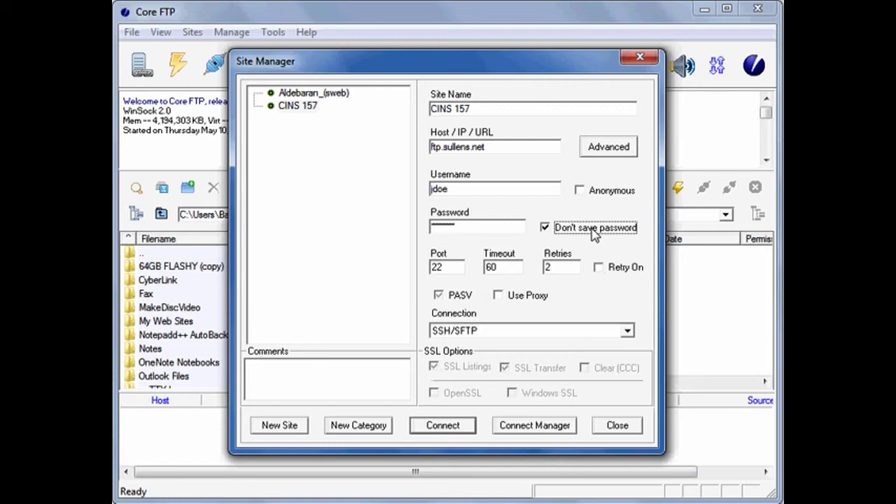
left_click(595, 235)
left_click(626, 330)
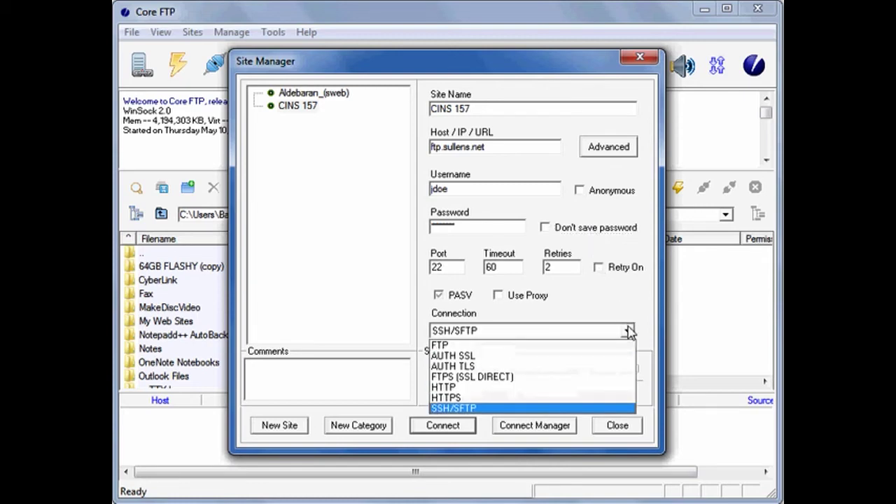
left_click(607, 408)
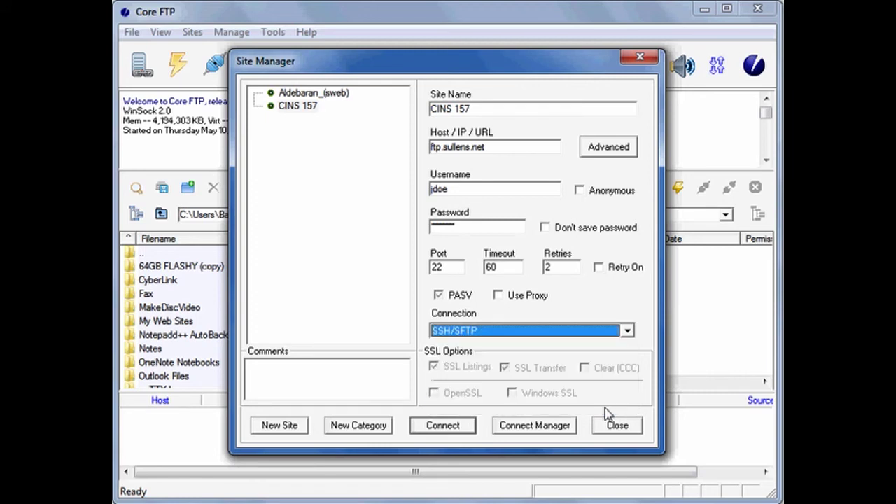
Connect to the CINS 157 site from Site Manager
left_click(422, 432)
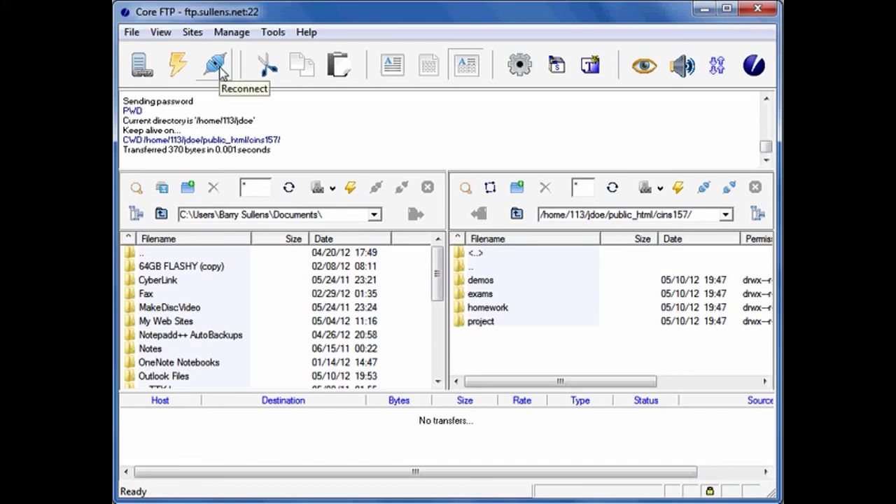
Disconnect from ftp.sullens.net and confirm Yes at the prompt
left_click(217, 67)
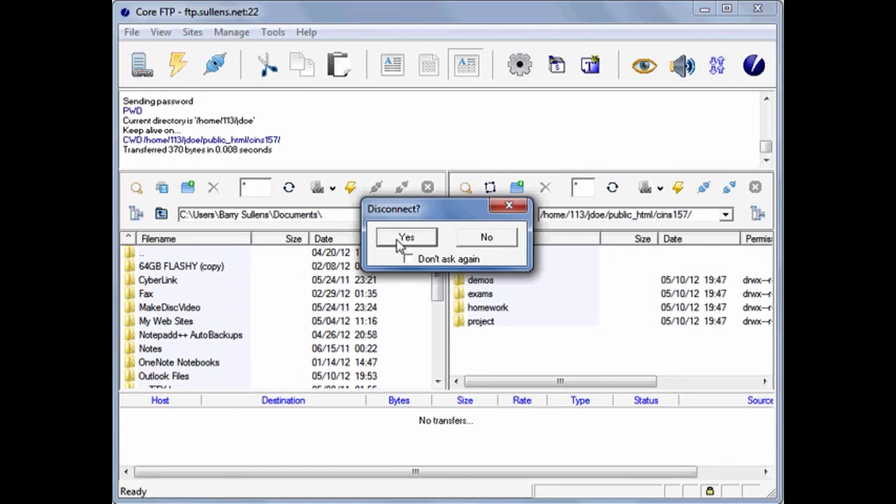
left_click(396, 239)
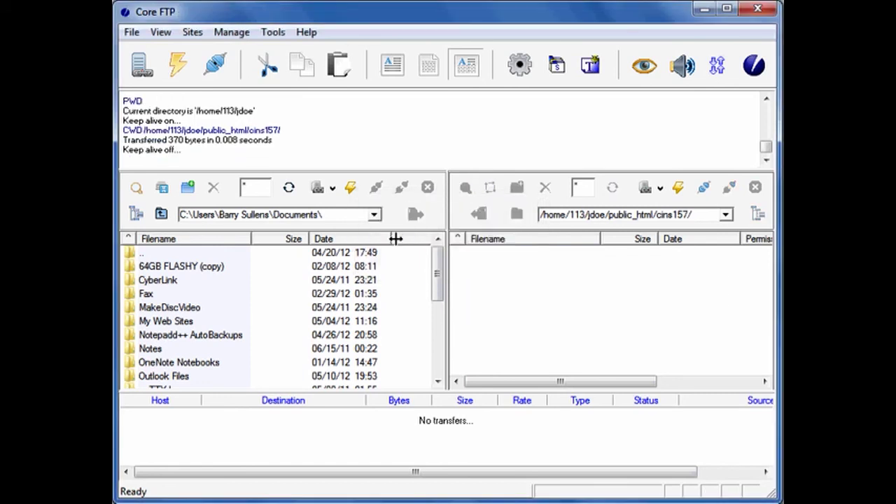